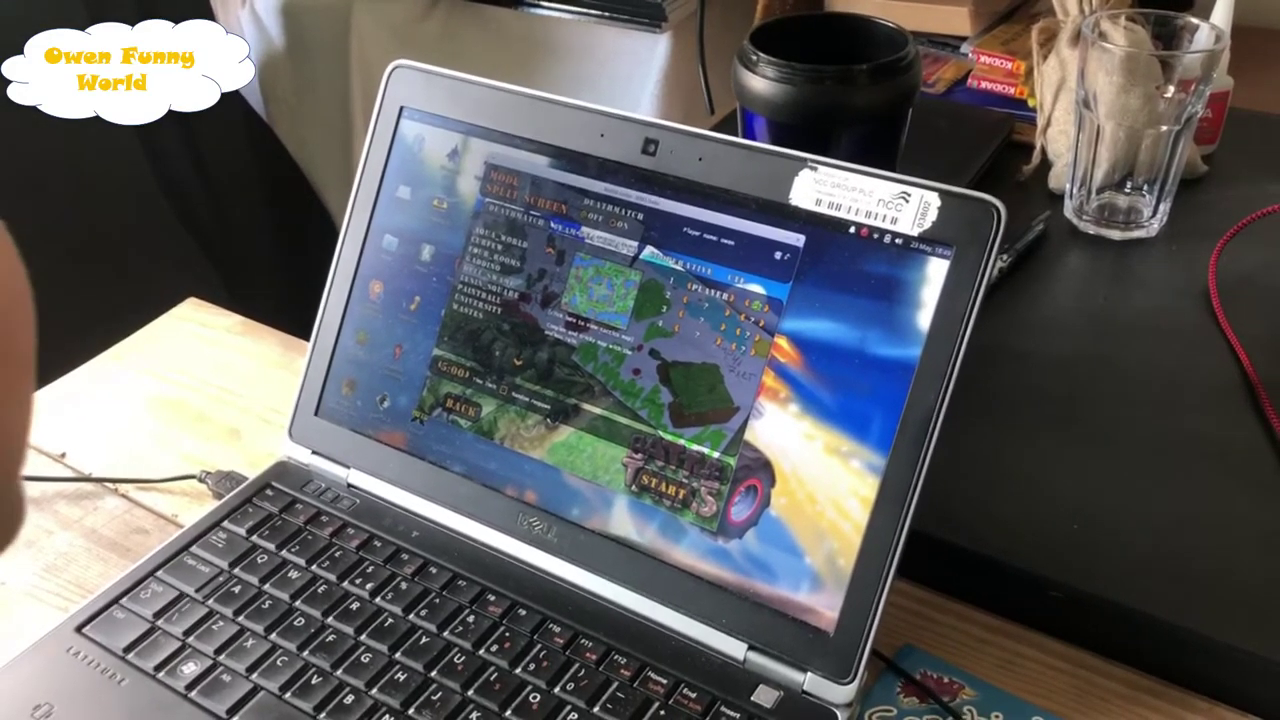
Step: Start the deathmatch on the selected map and wait for the jungle level to load
{"action": "key", "text": "Return"}
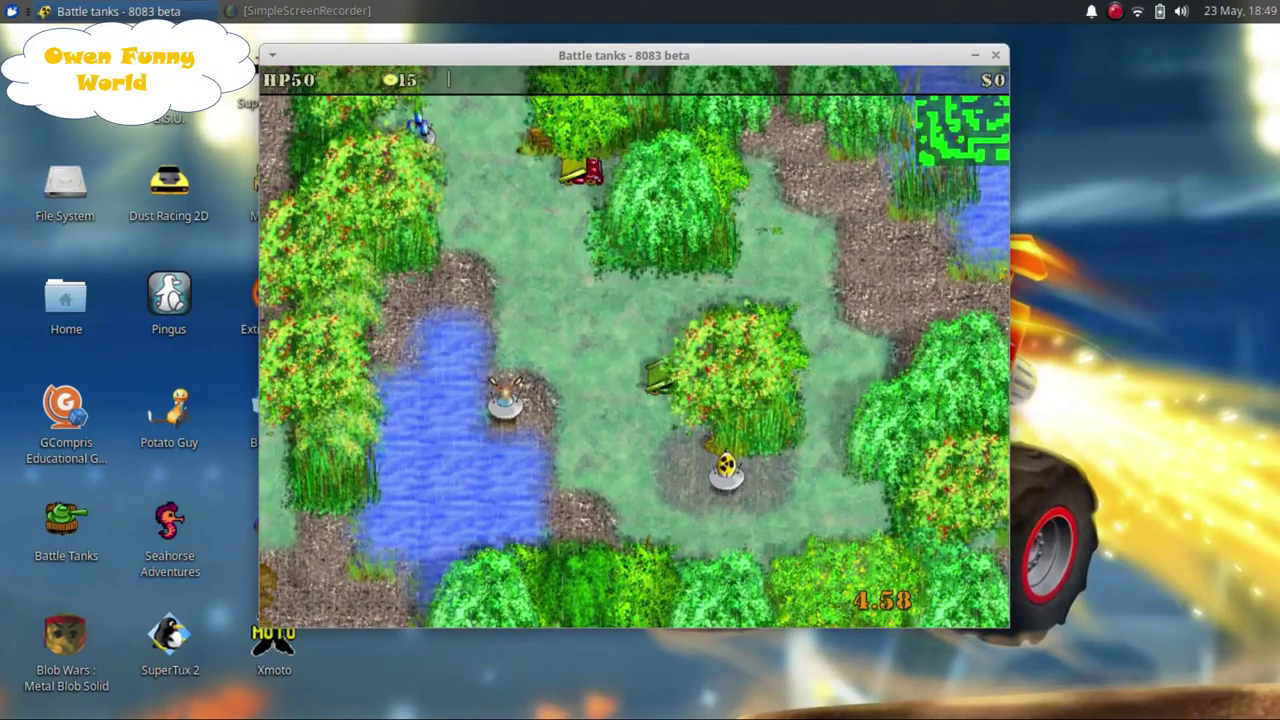
Step: Drive the tank north over the swamp bridge toward the buildings, then bring up the setup menu
{"action": "key", "text": "Up"}
{"action": "key", "text": "Up"}
{"action": "key", "text": "Up"}
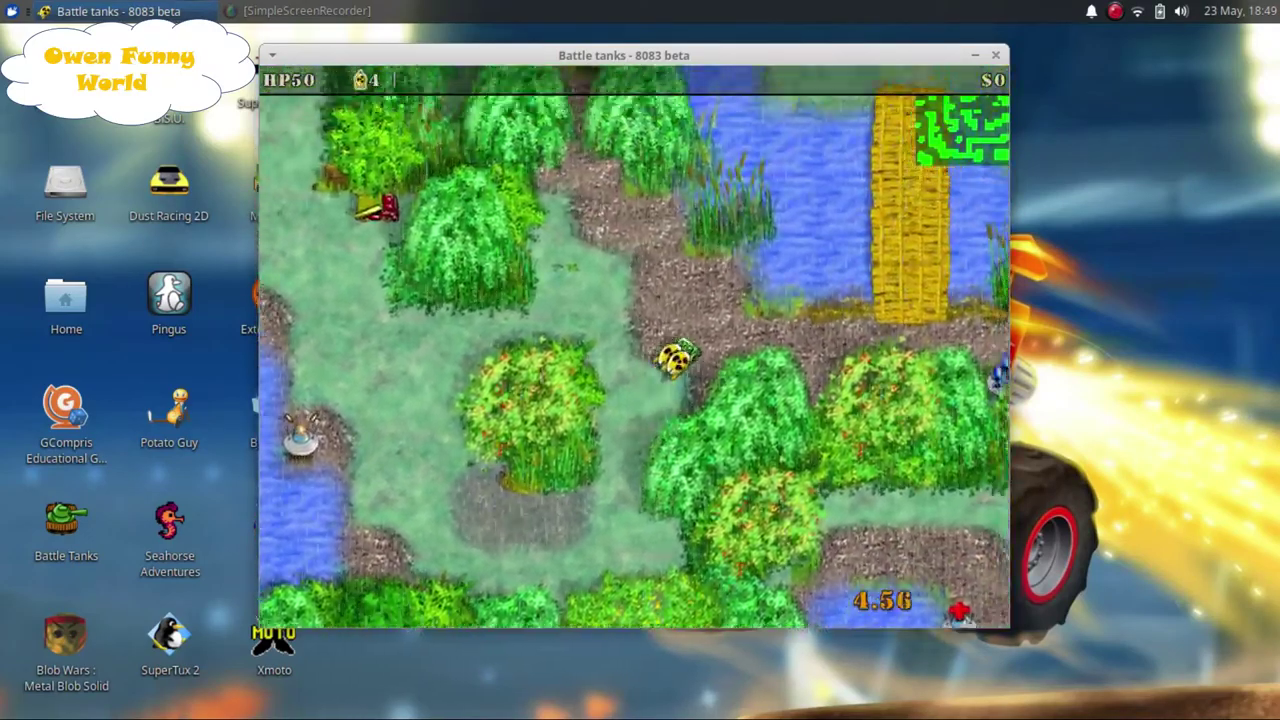
{"action": "key", "text": "Up"}
{"action": "key", "text": "Up"}
{"action": "key", "text": "Up"}
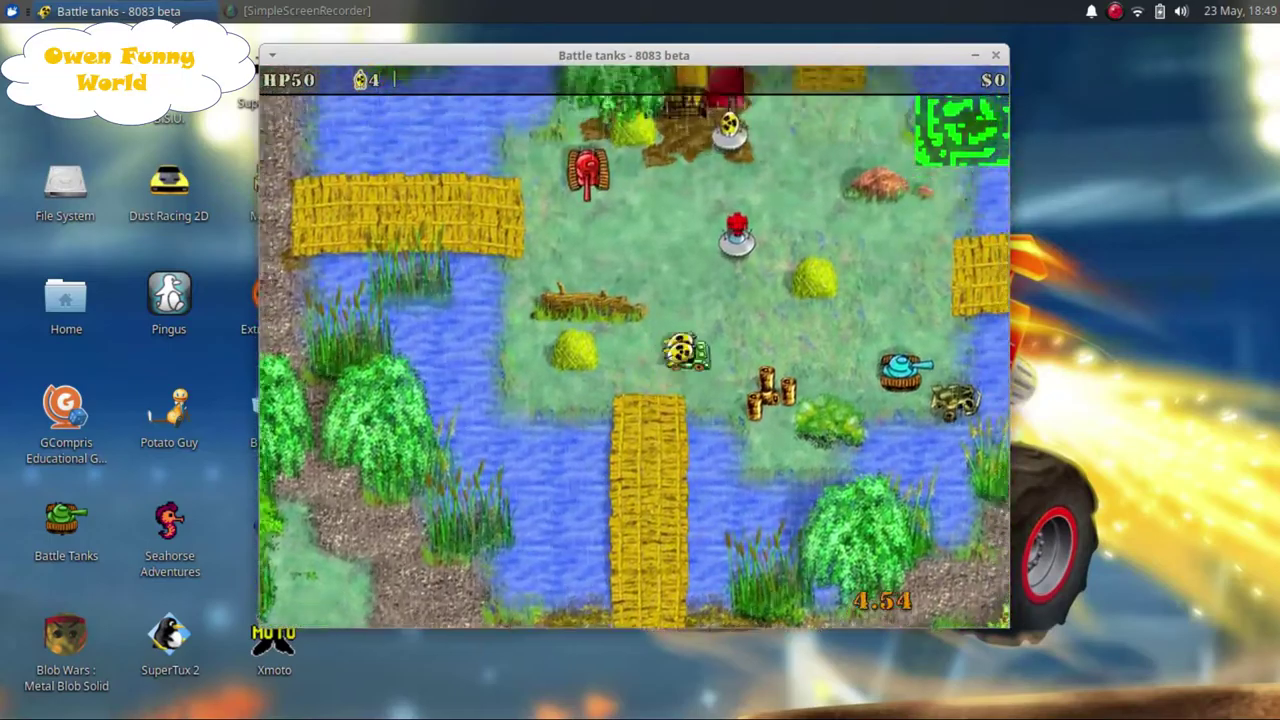
{"action": "key", "text": "Up"}
{"action": "key", "text": "Up"}
{"action": "key", "text": "Up"}
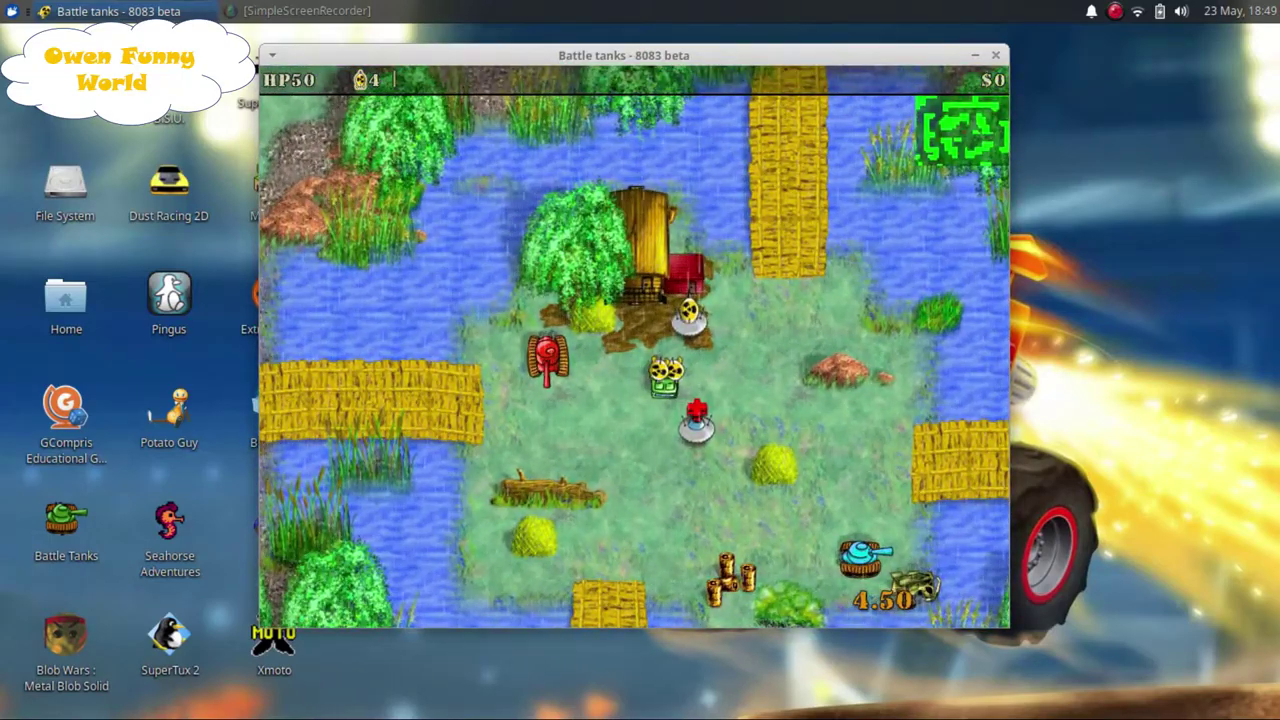
{"action": "key", "text": "Escape"}
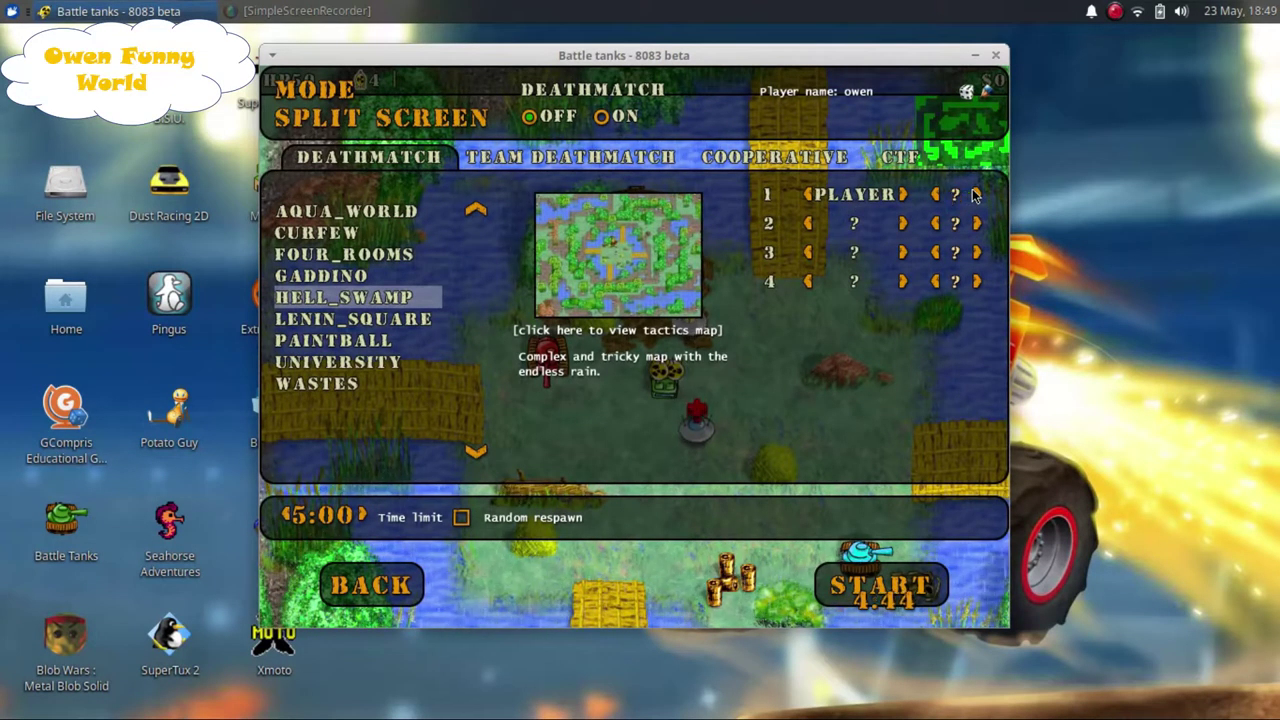
Step: Make slots one and two AI opponents and give the slot-three player a tank
{"action": "left_click", "coordinate": [975, 195]}
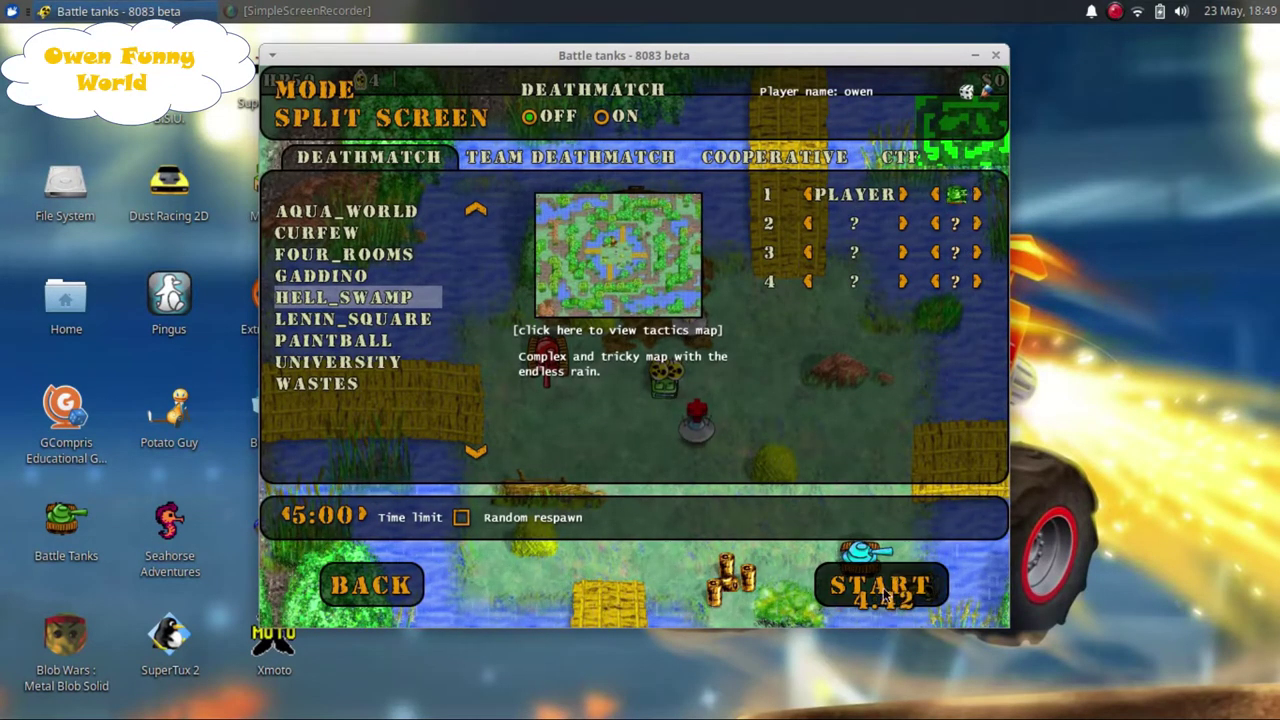
{"action": "left_click", "coordinate": [903, 222]}
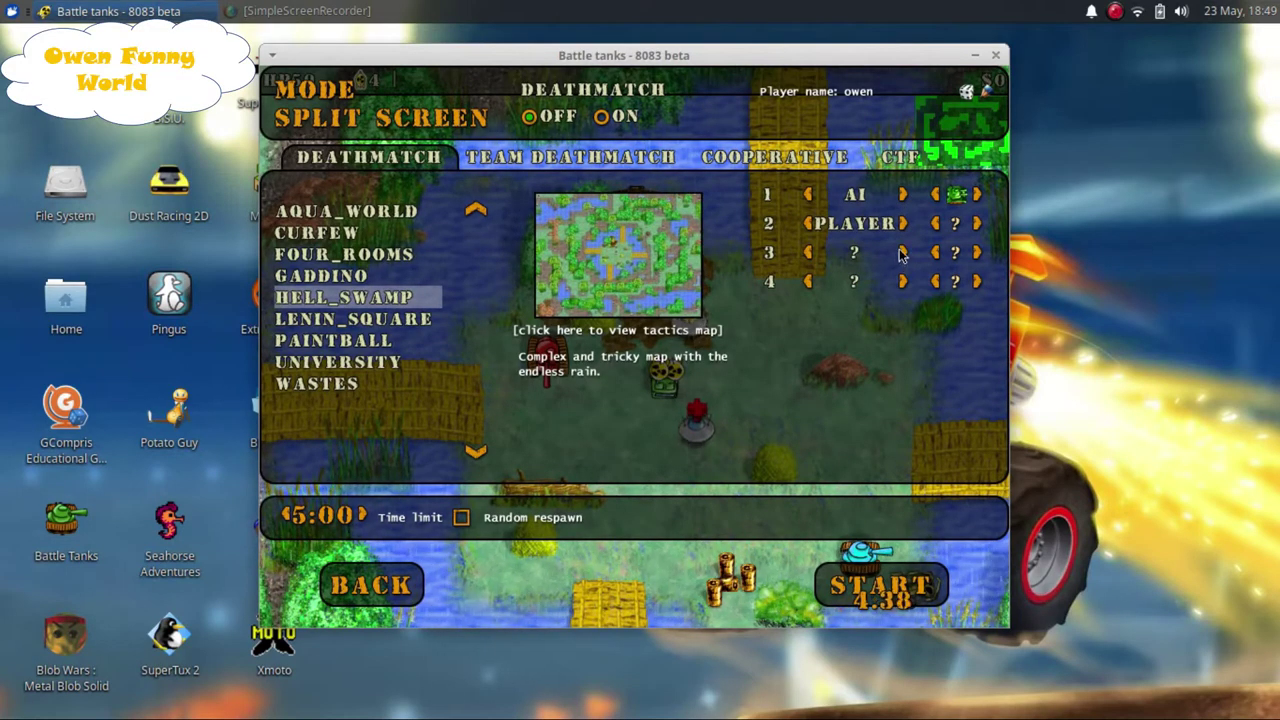
{"action": "left_click", "coordinate": [902, 253]}
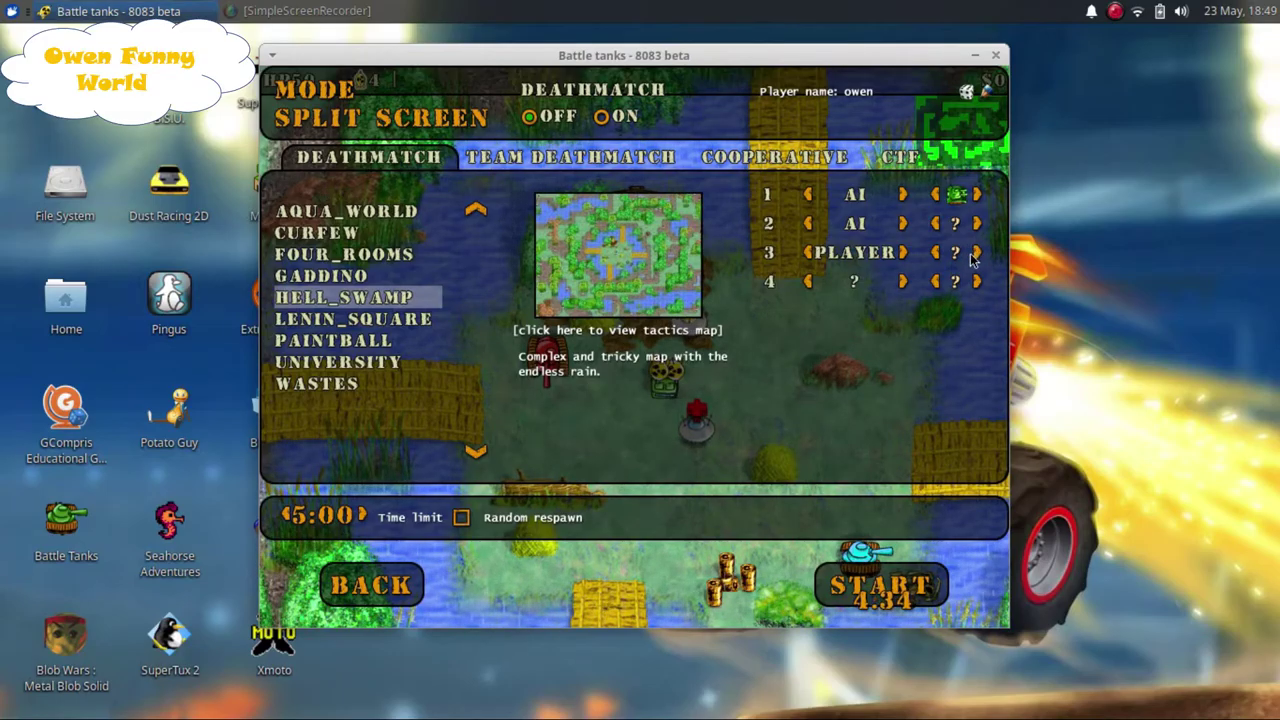
{"action": "left_click", "coordinate": [976, 254]}
{"action": "left_click", "coordinate": [976, 254]}
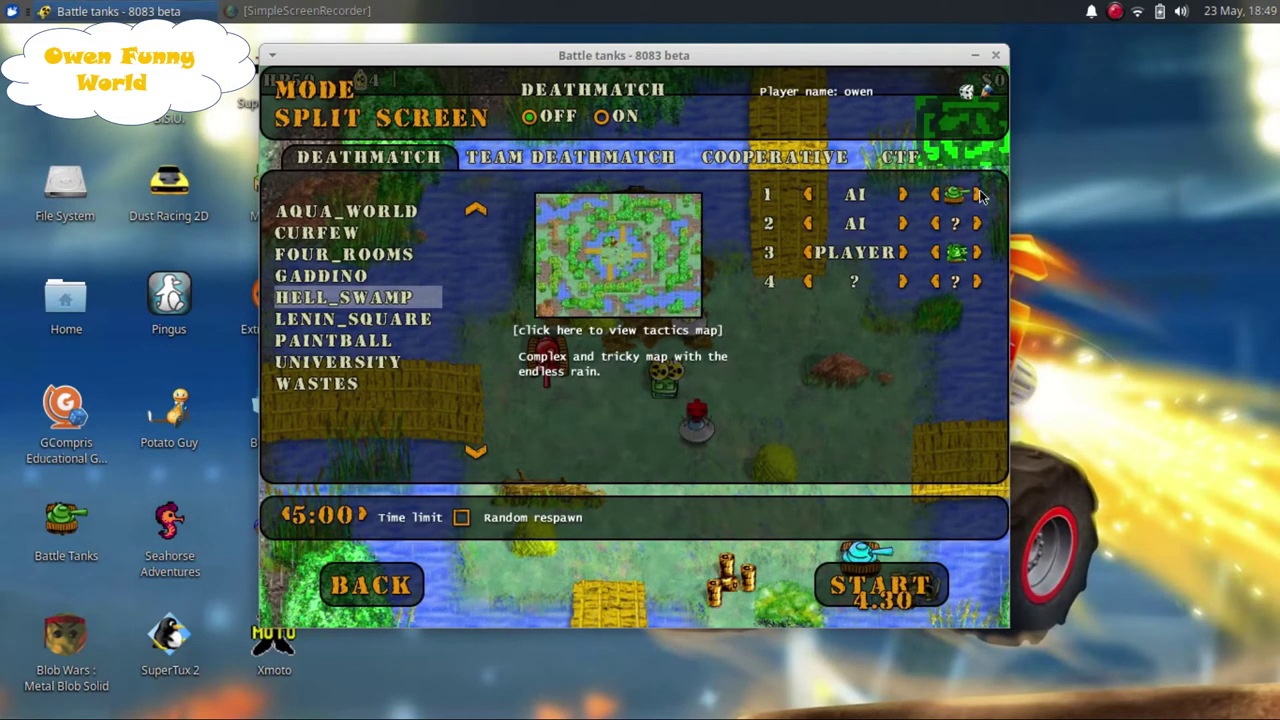
Step: Start the city deathmatch and drive the tank north up the road
{"action": "key", "text": "Return"}
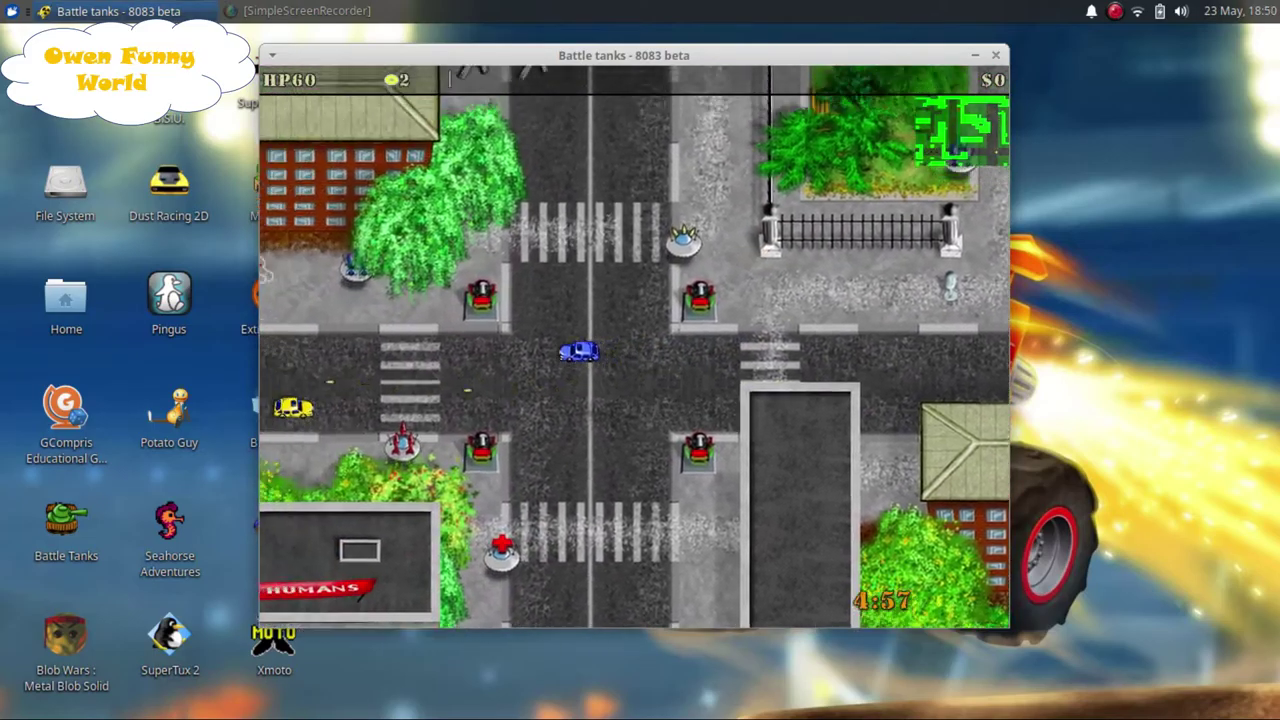
{"action": "key", "text": "Up"}
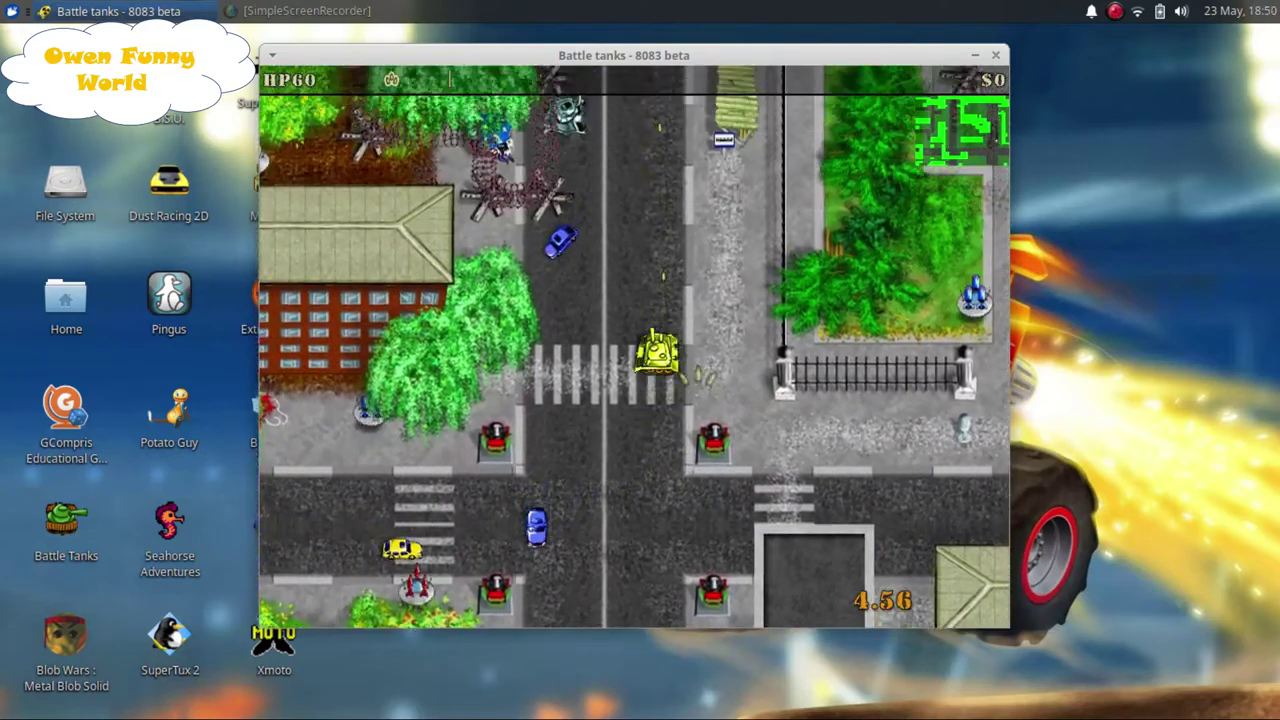
{"action": "key", "text": "Up"}
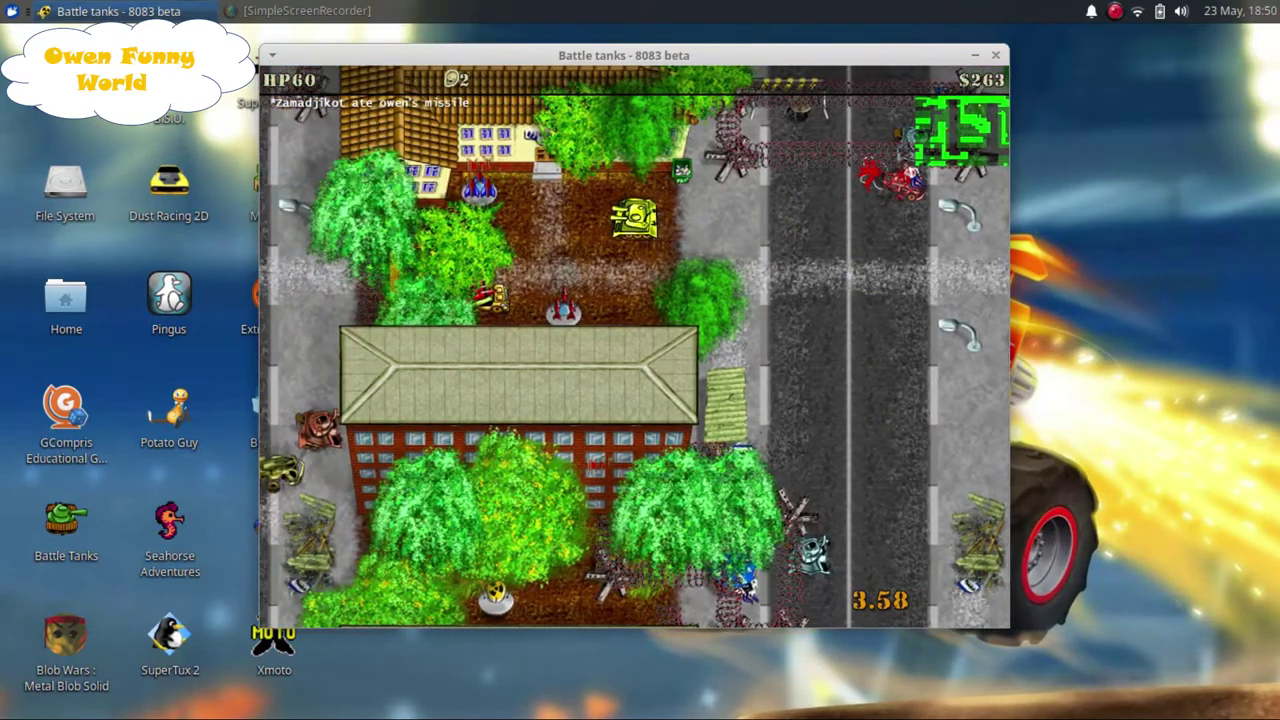
Step: Drive up the road, turn left, then head south firing at nearby enemies
{"action": "key", "text": "Right"}
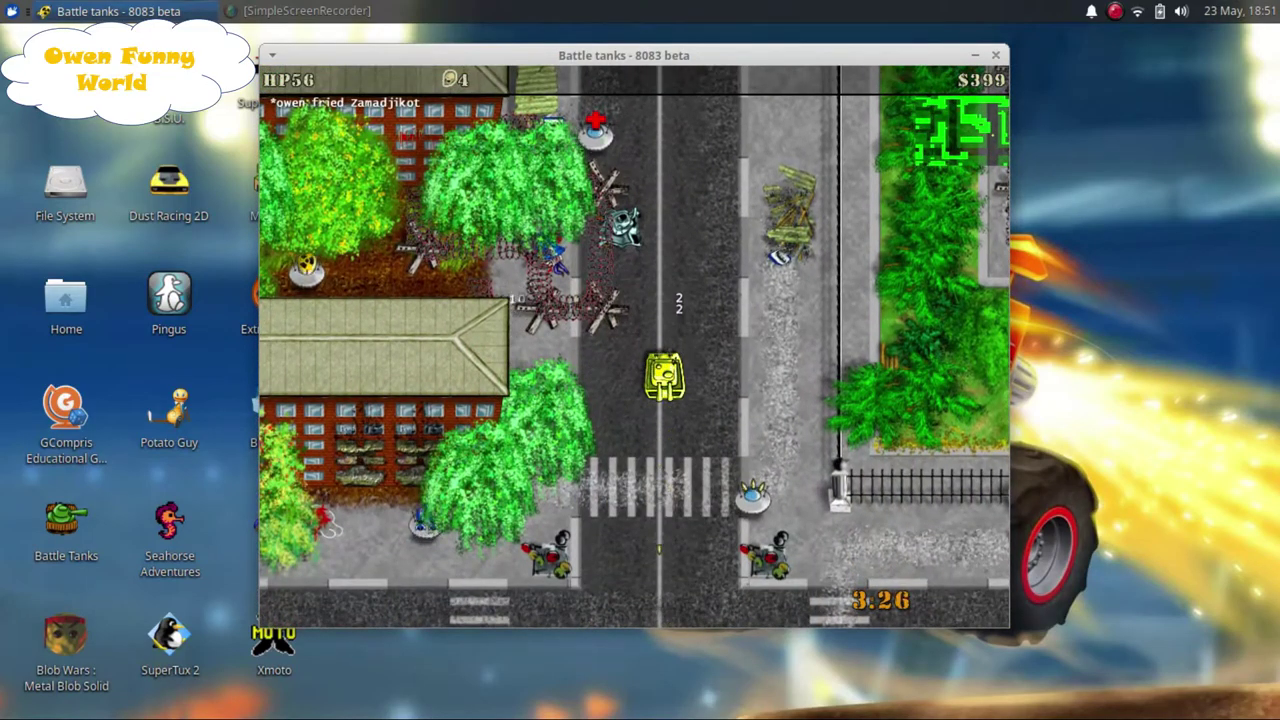
{"action": "key", "text": "Up"}
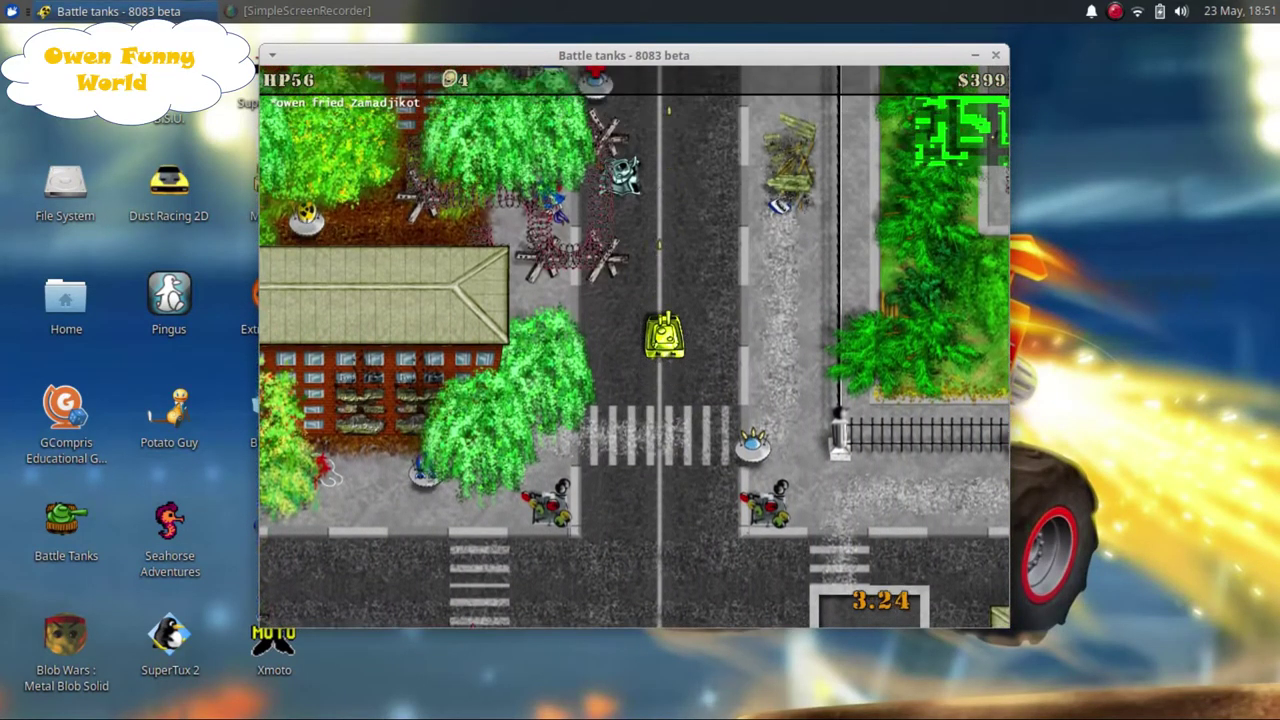
{"action": "key", "text": "Up"}
{"action": "key", "text": "Left"}
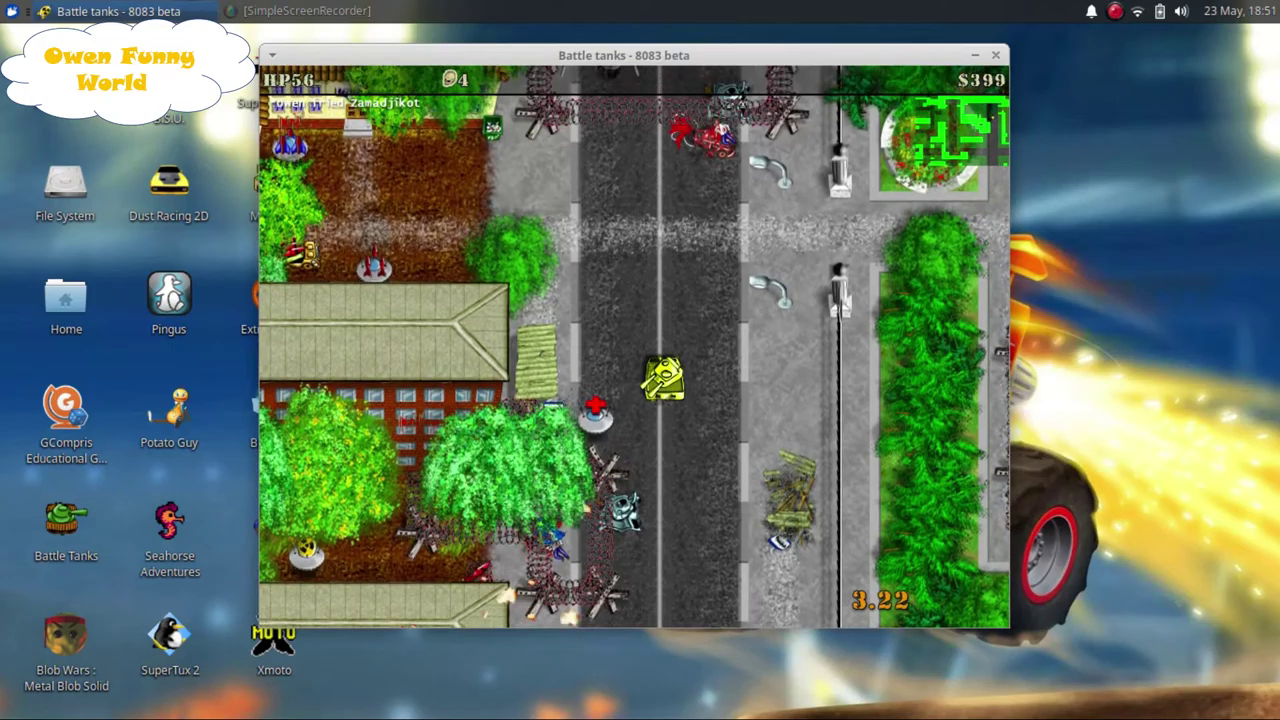
{"action": "key", "text": "Down"}
{"action": "key", "text": "space"}
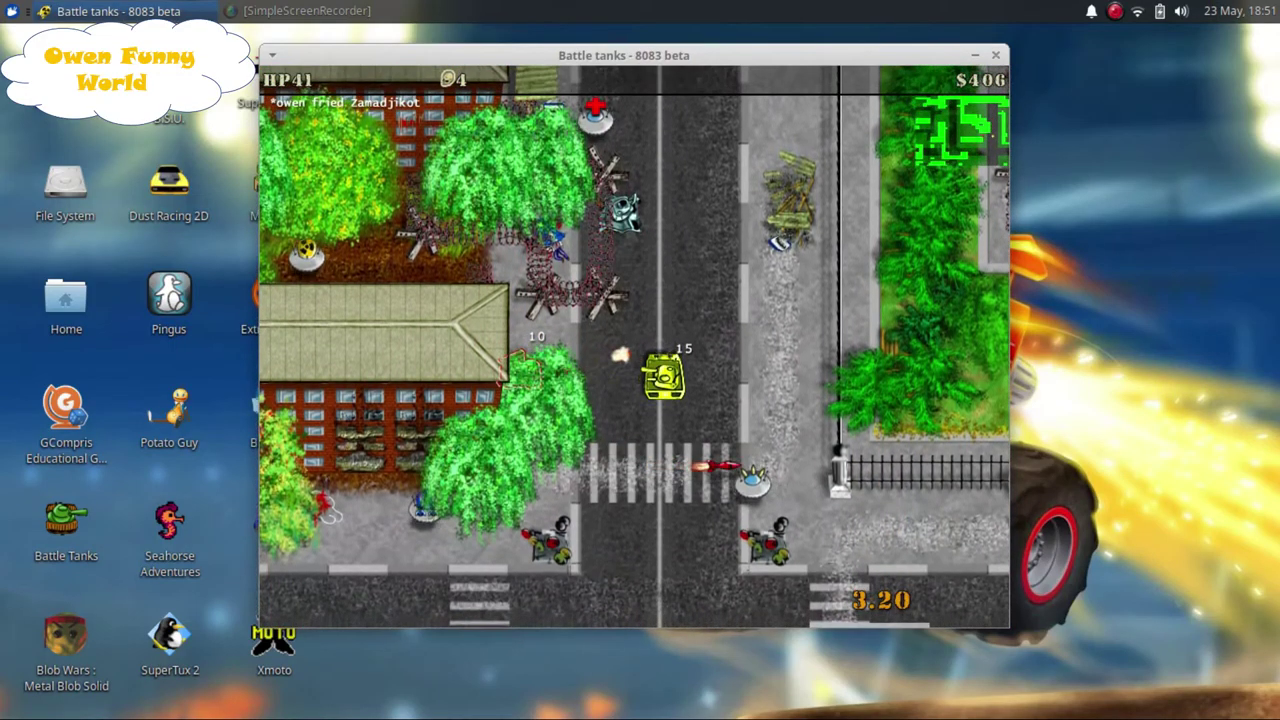
{"action": "key", "text": "space"}
{"action": "key", "text": "space"}
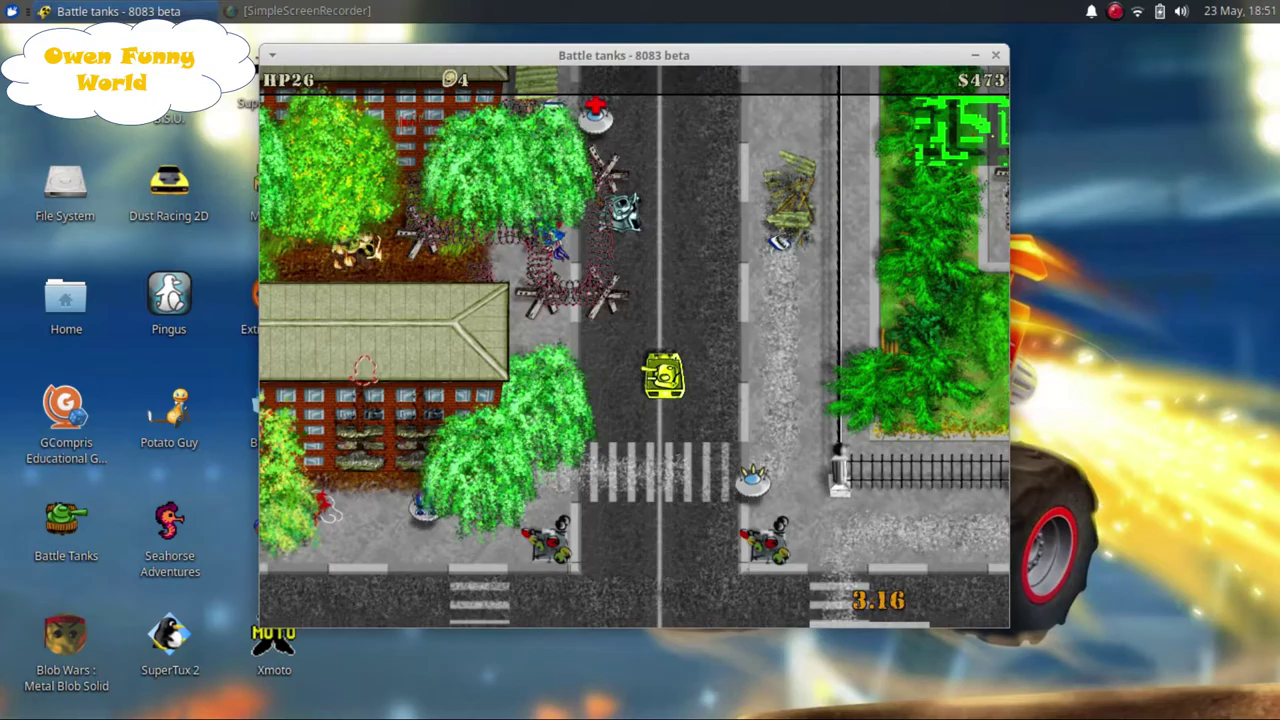
Step: Hold west of the road by the brick building, firing past $1000, then return to the road
{"action": "key", "text": "Left"}
{"action": "key", "text": "space"}
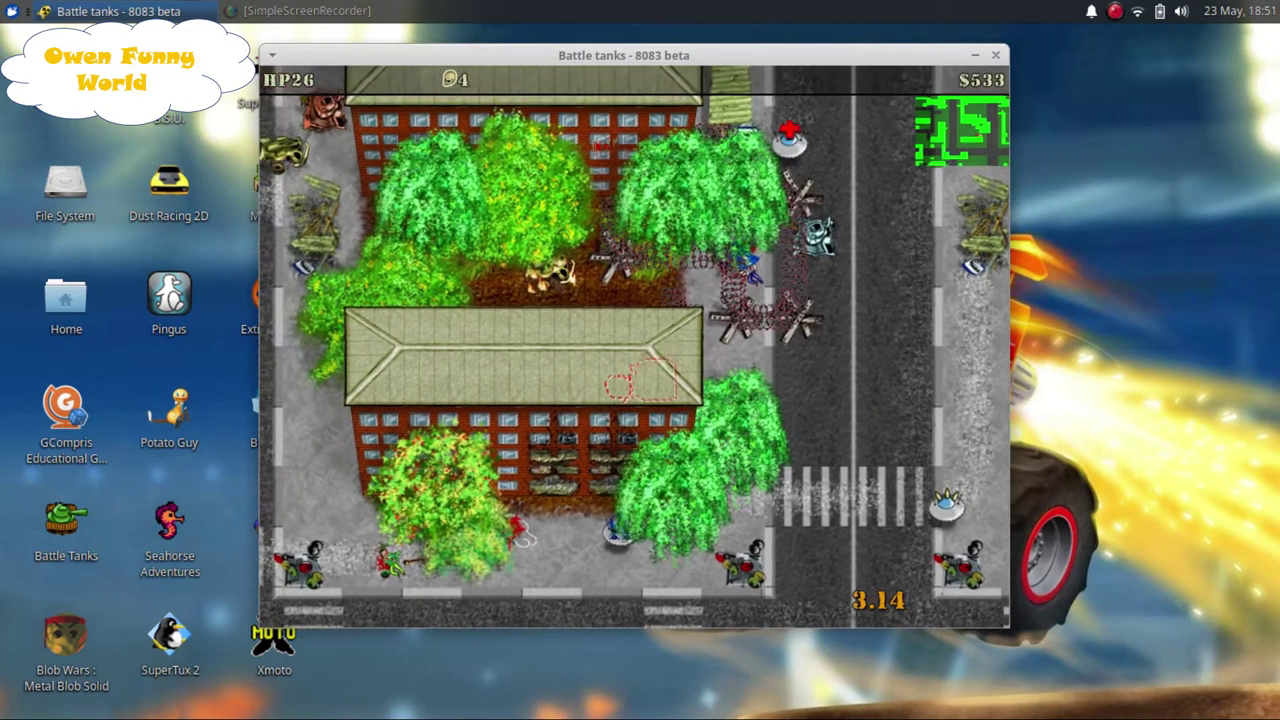
{"action": "key", "text": "space"}
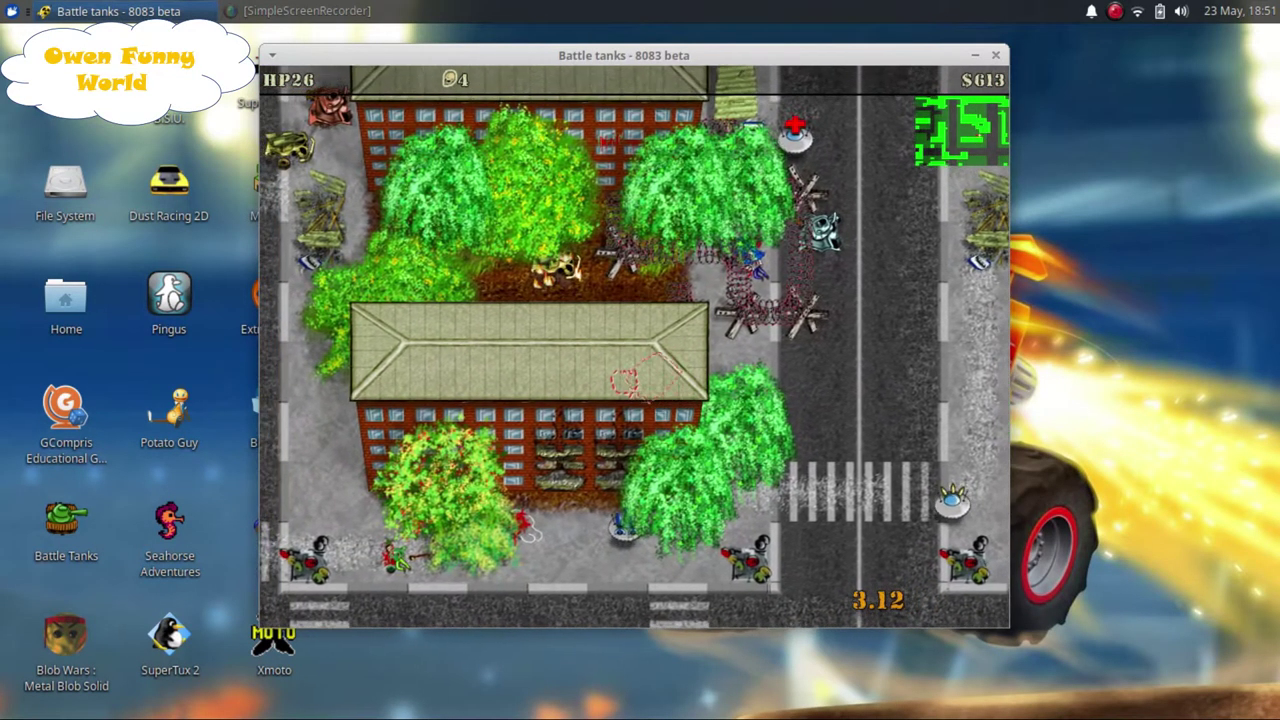
{"action": "key", "text": "space"}
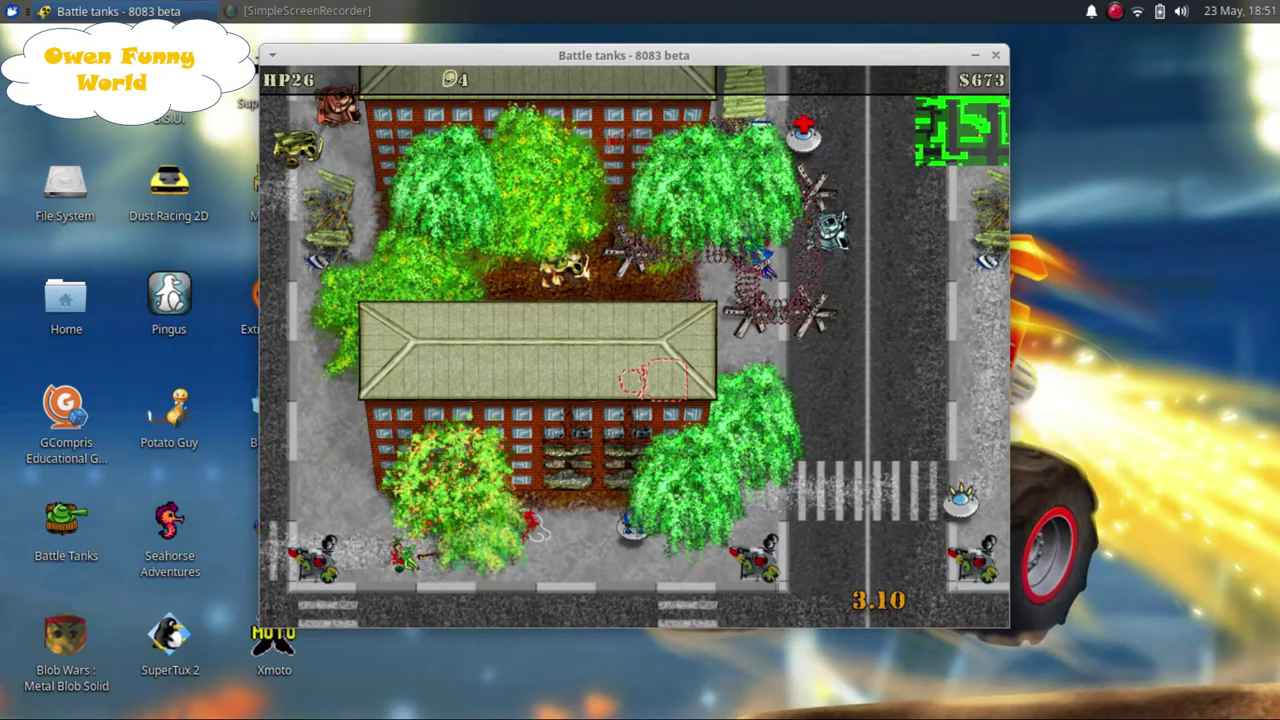
{"action": "key", "text": "space"}
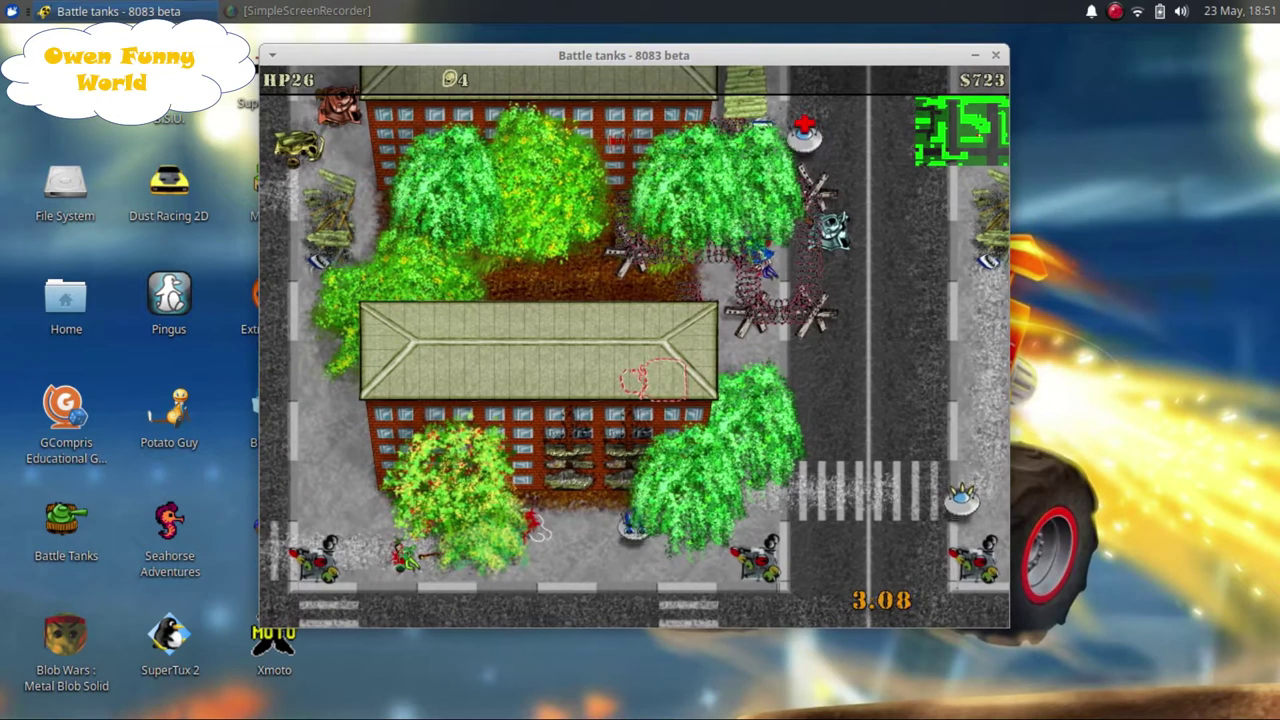
{"action": "key", "text": "space"}
{"action": "key", "text": "space"}
{"action": "key", "text": "space"}
{"action": "key", "text": "space"}
{"action": "key", "text": "space"}
{"action": "key", "text": "space"}
{"action": "key", "text": "space"}
{"action": "key", "text": "space"}
{"action": "key", "text": "space"}
{"action": "key", "text": "space"}
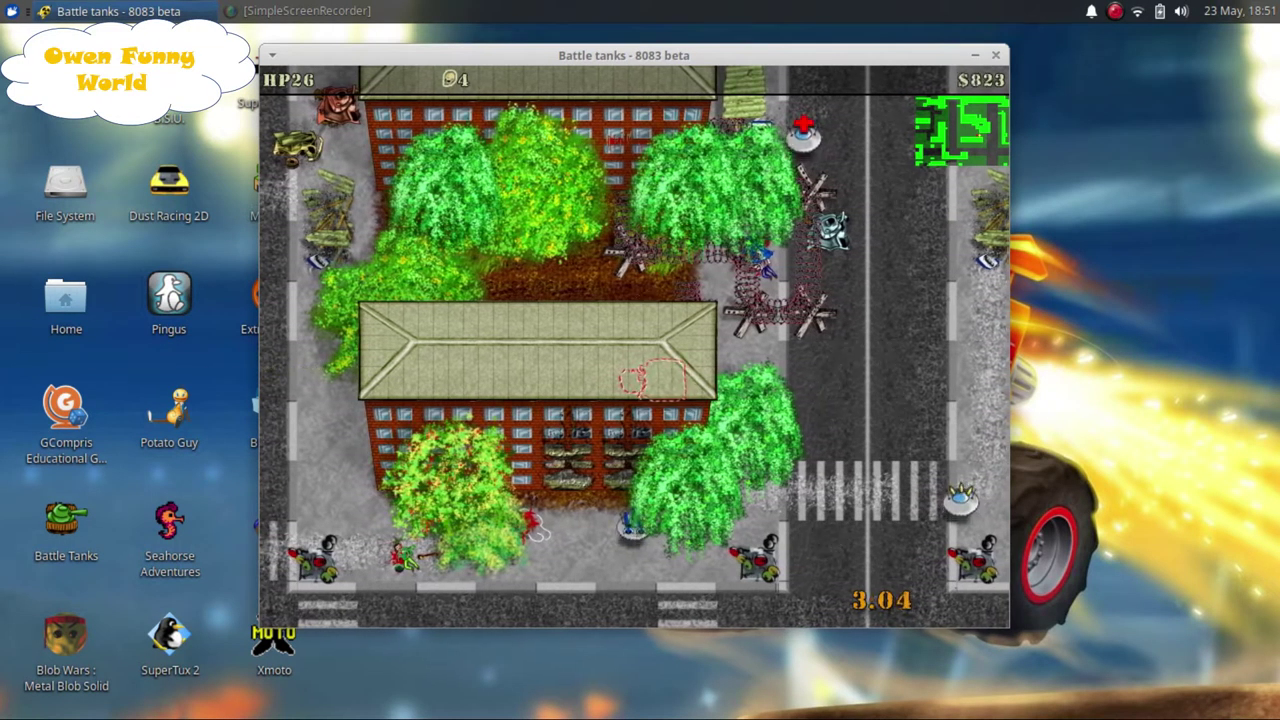
{"action": "key", "text": "space"}
{"action": "key", "text": "space"}
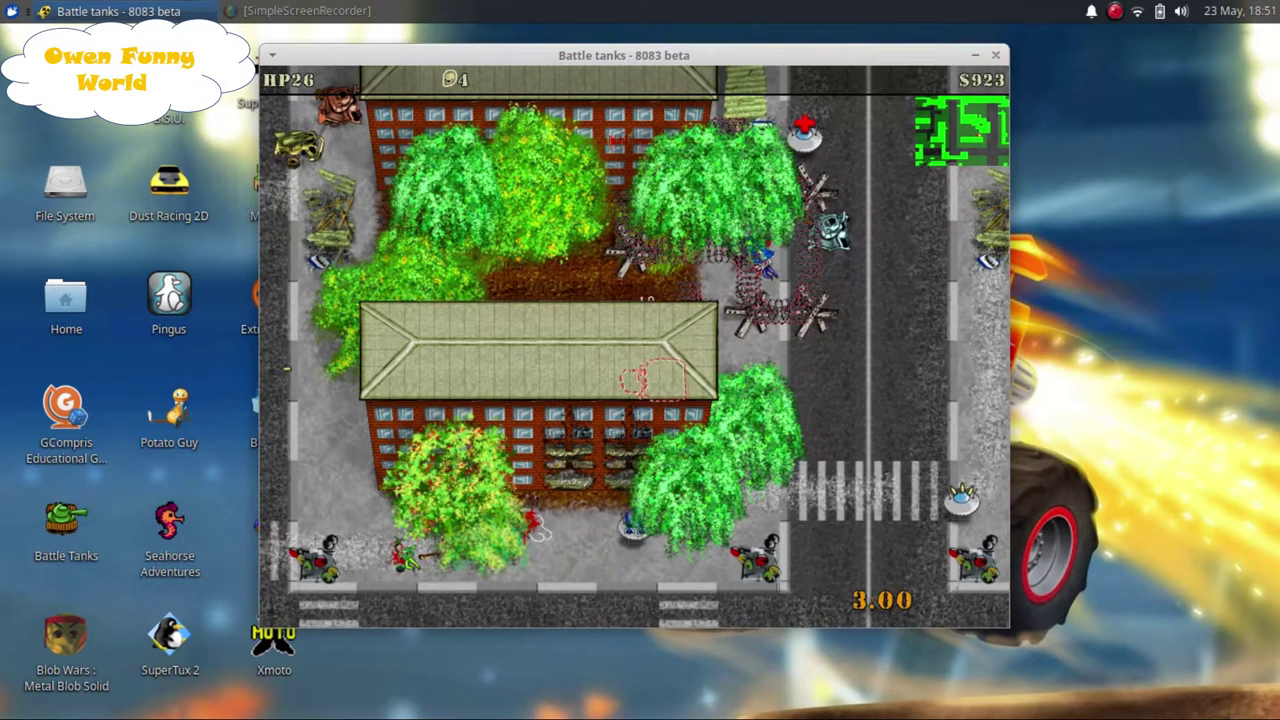
{"action": "key", "text": "space"}
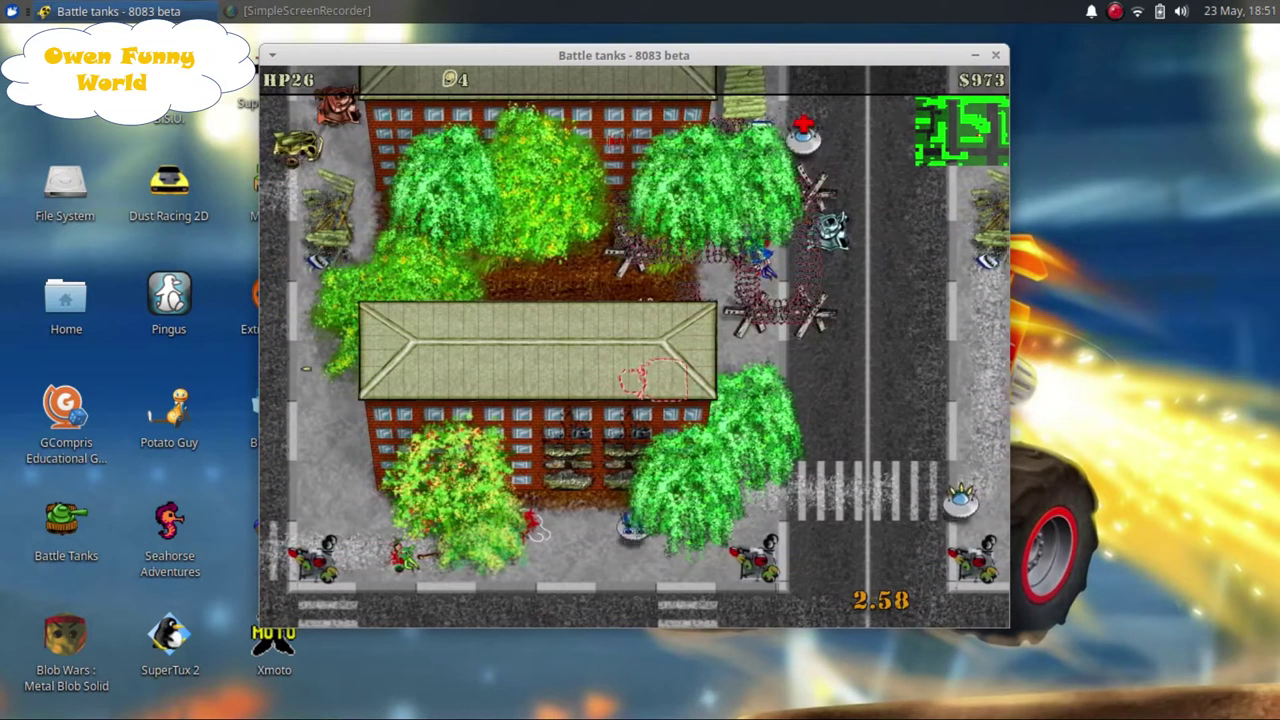
{"action": "key", "text": "Right"}
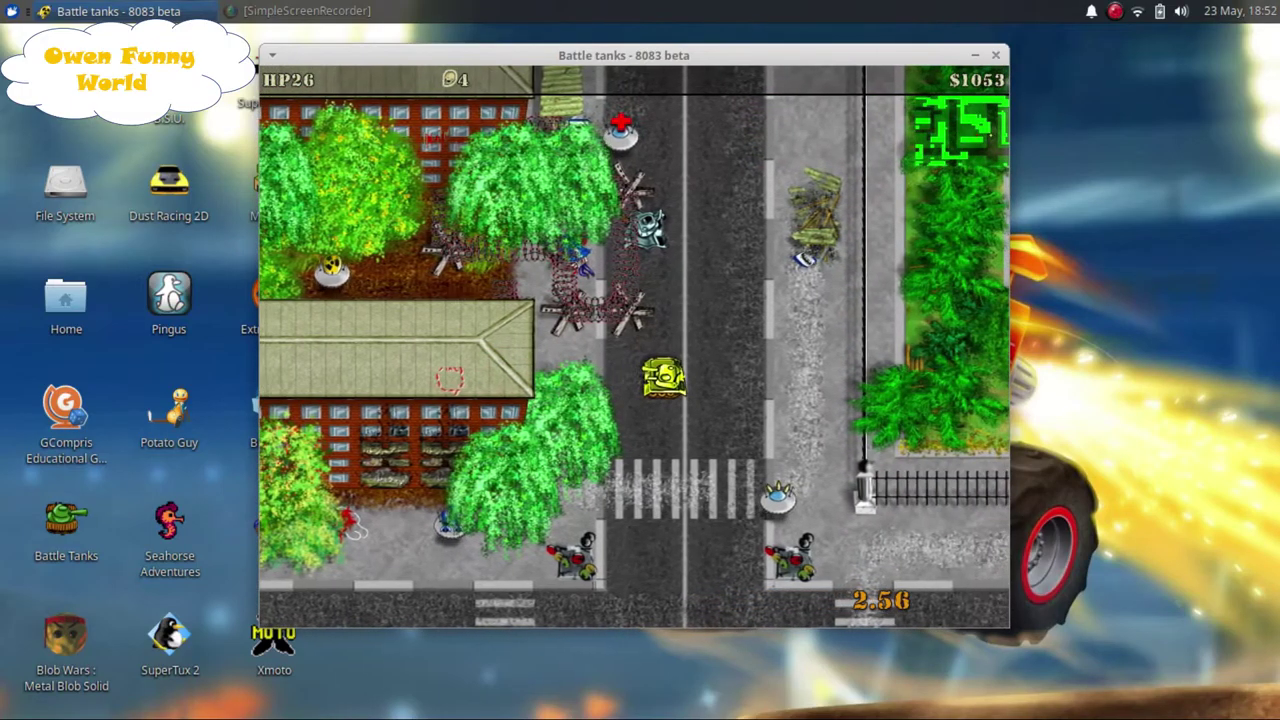
Step: Keep firing at AI tanks from the road until destroyed, with money at $1493
{"action": "key", "text": "space"}
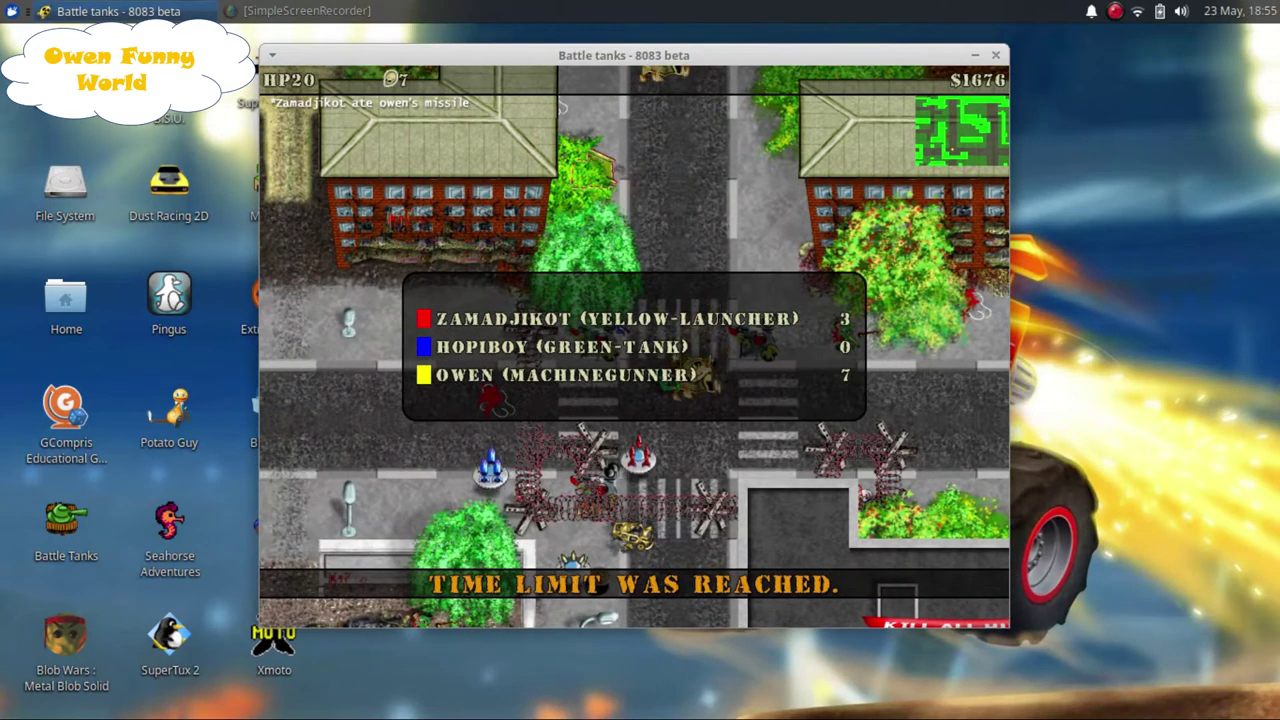
Step: Dismiss the final scoreboard to get back to the Curfew map setup screen
{"action": "key", "text": "Escape"}
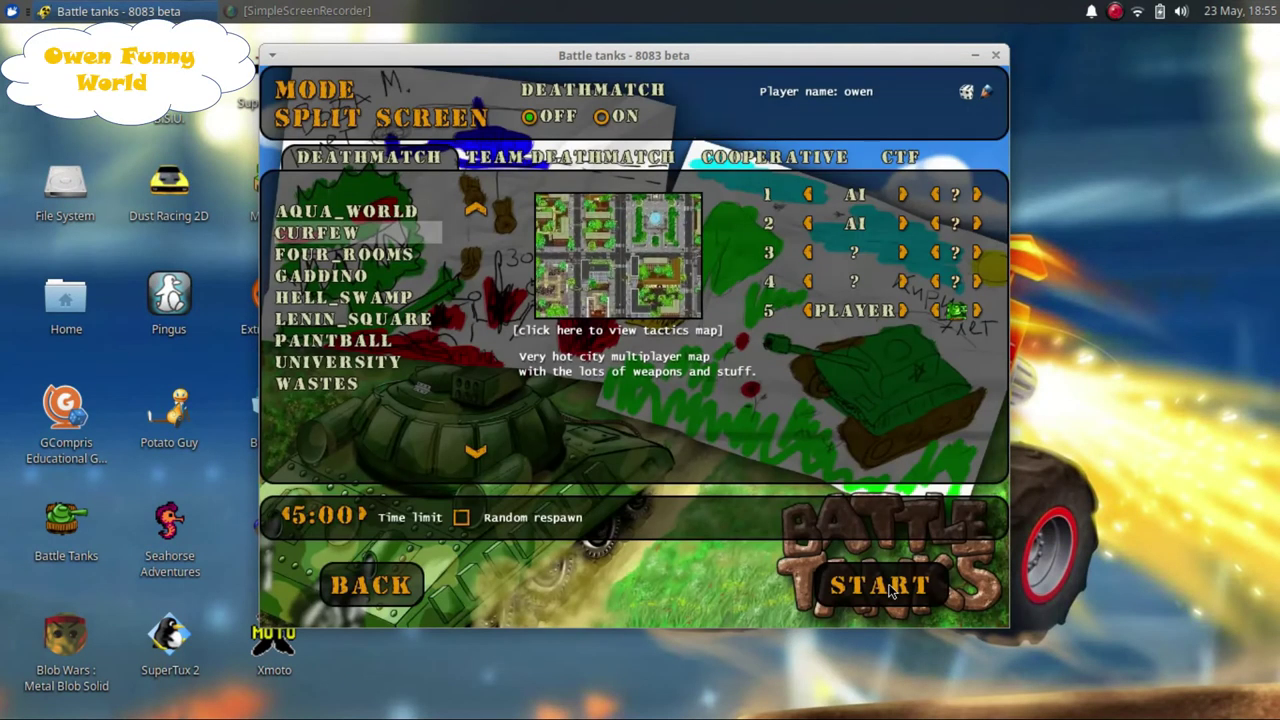